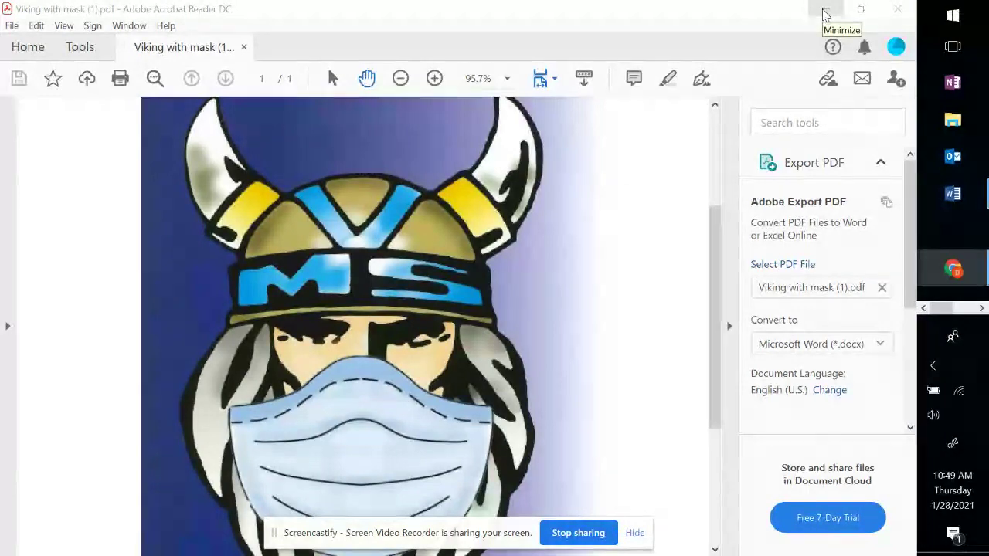
Minimize the PDF and bring the Outlook mail browser window back to the front
click(825, 14)
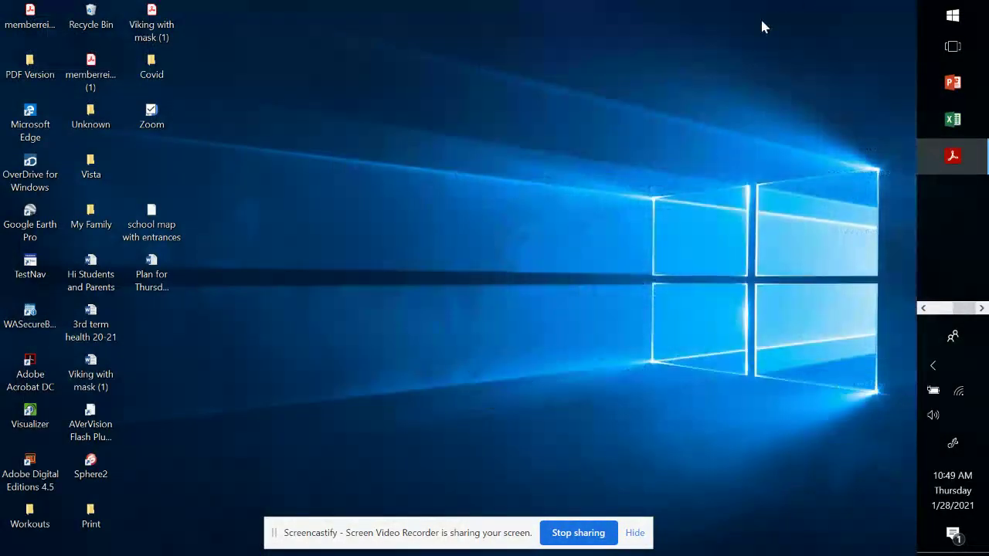
click(922, 309)
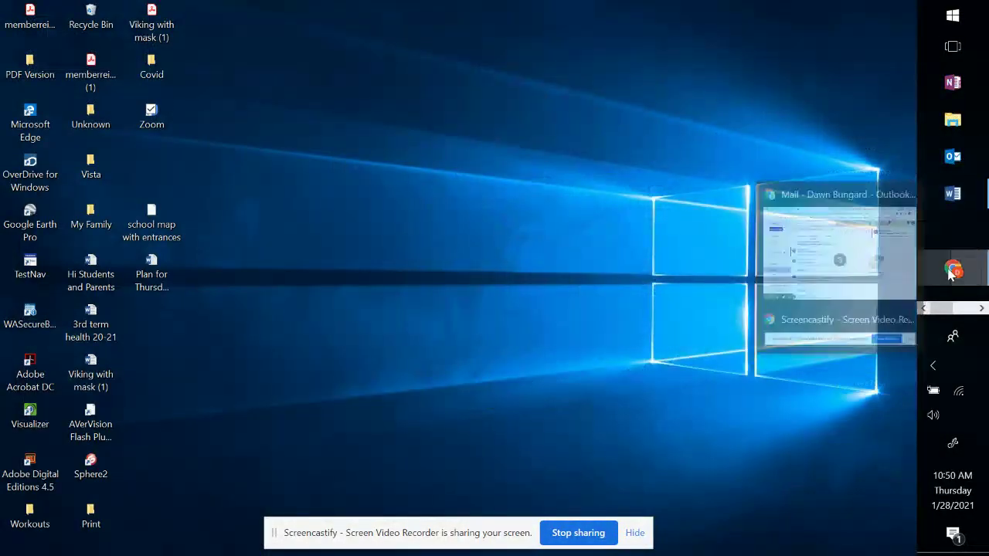
mouse_move(947, 270)
click(821, 269)
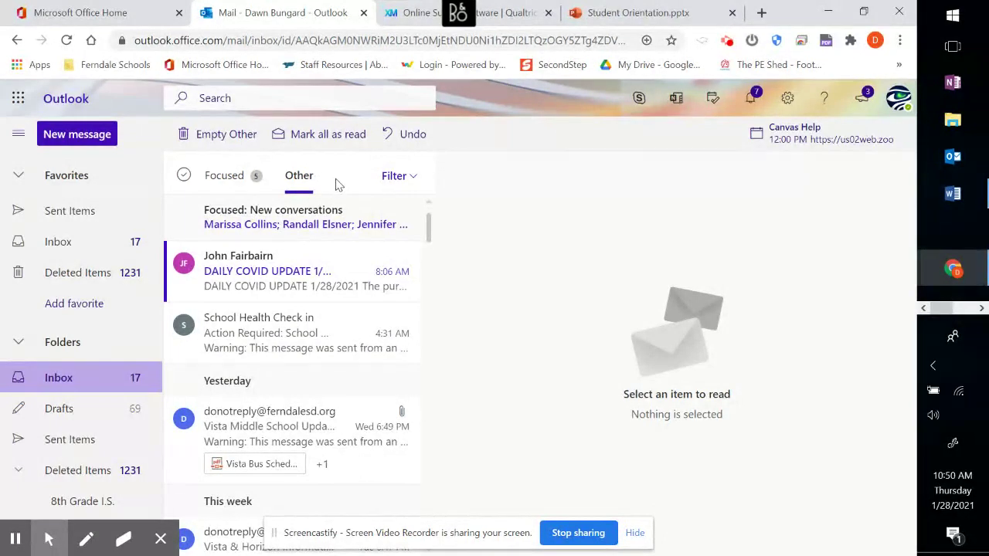
Open the School Health Check email and scroll down to its symptom-check link
click(294, 285)
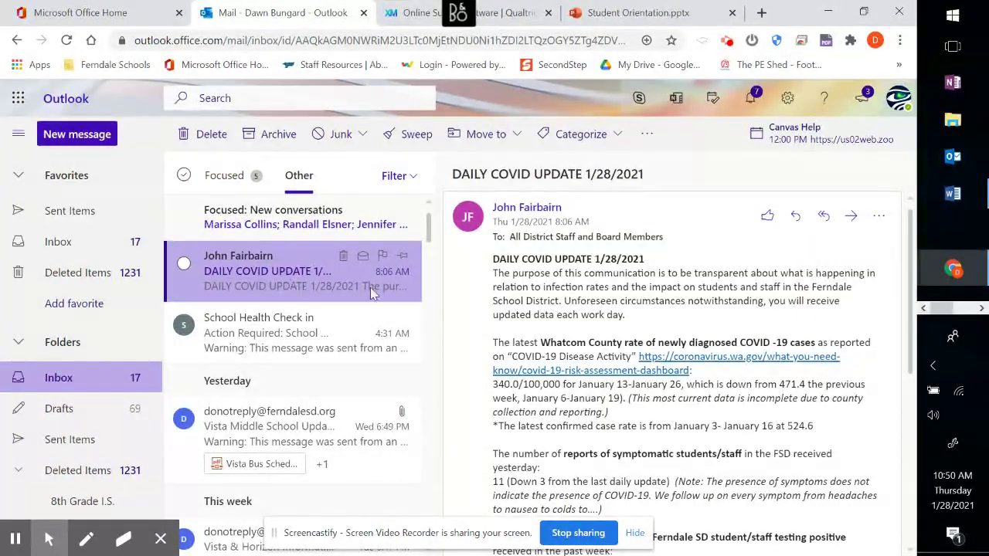
scroll(541, 310, down, 1)
scroll(540, 310, down, 2)
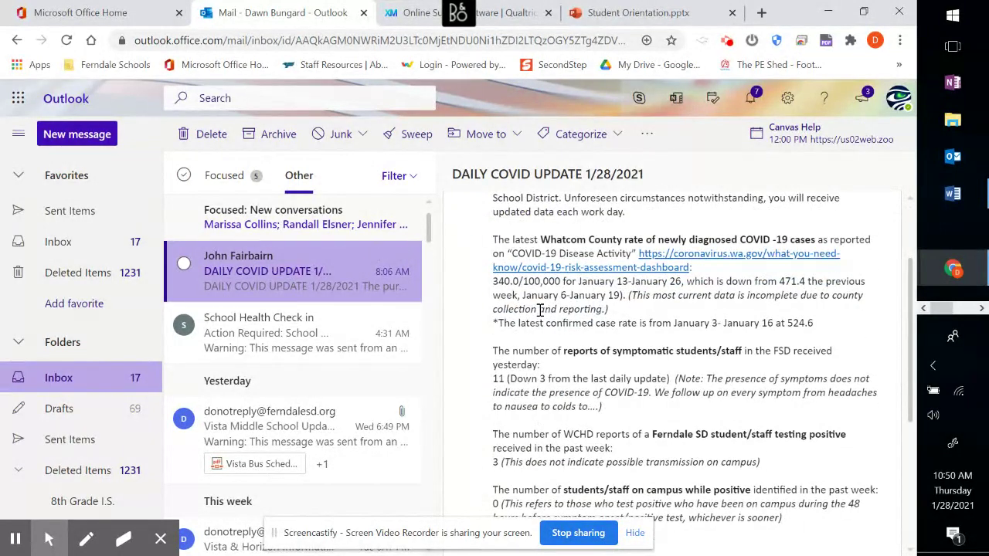
click(321, 347)
scroll(585, 358, down, 4)
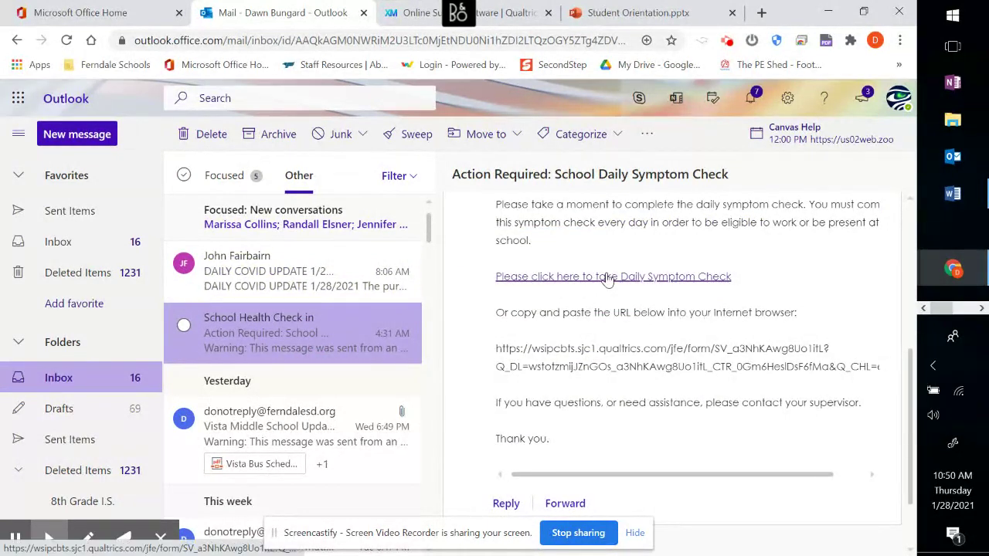
Open the daily symptom check survey, pass the intro, and answer Yes to attending in person today
click(518, 15)
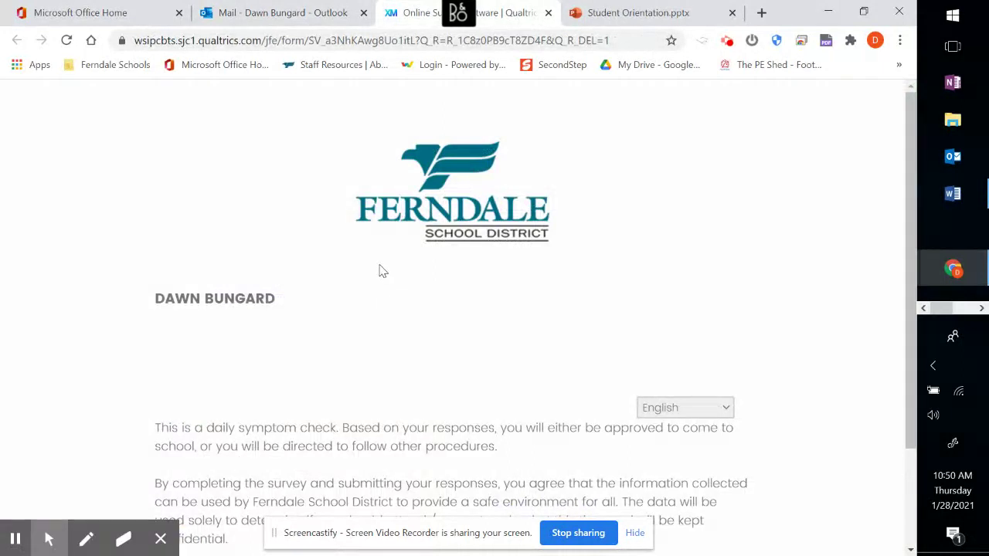
scroll(378, 270, down, 2)
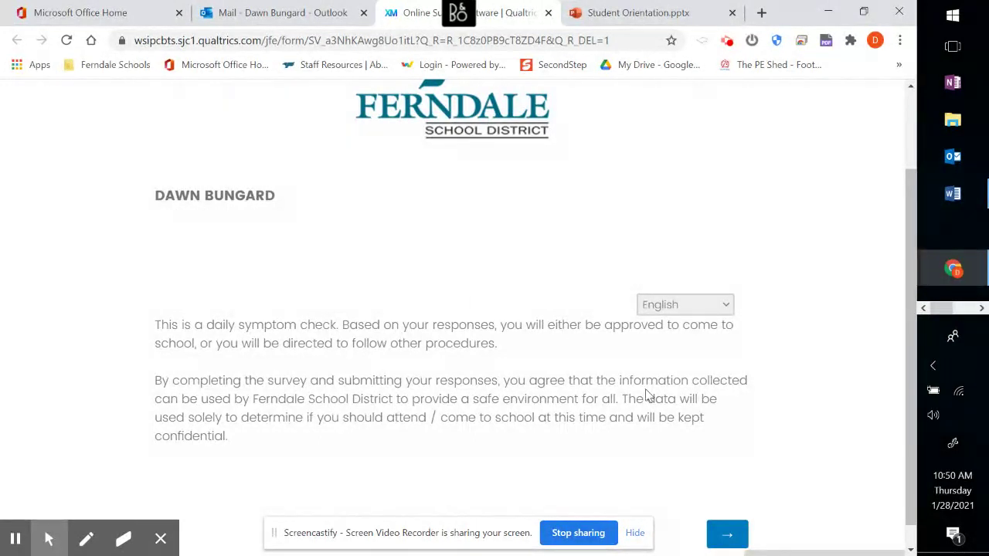
click(726, 533)
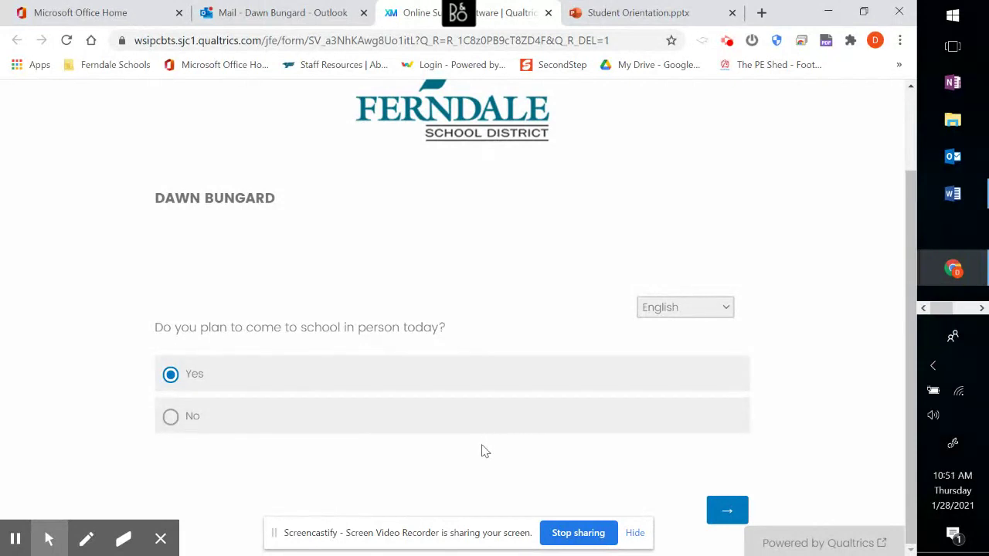
click(723, 515)
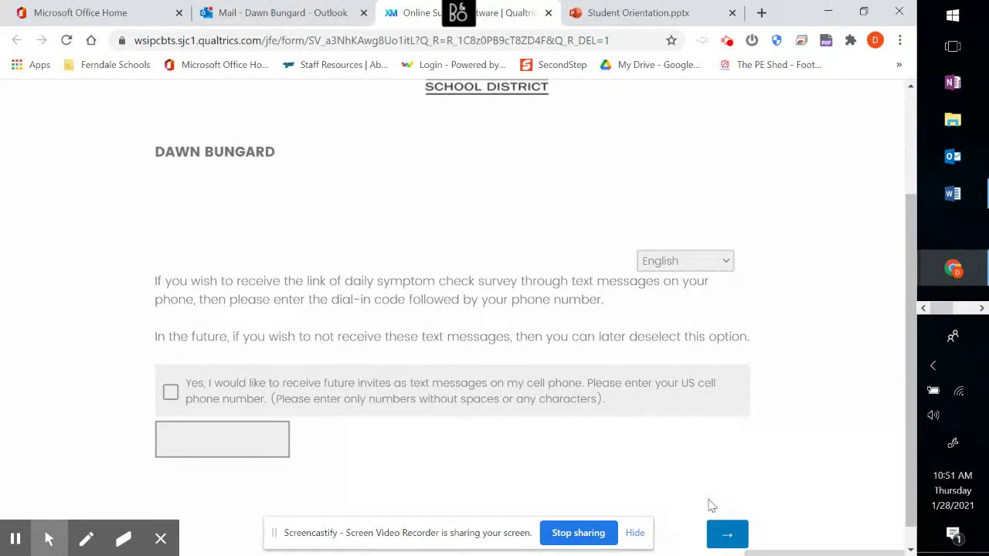
Skip the text-message opt-in and answer None of the above for past-10-days symptoms
click(727, 536)
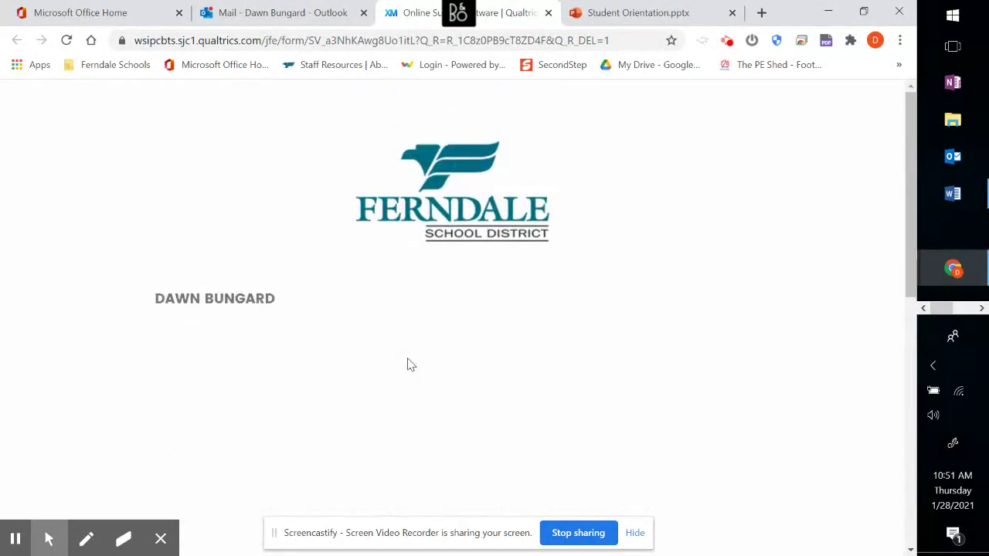
scroll(401, 349, down, 5)
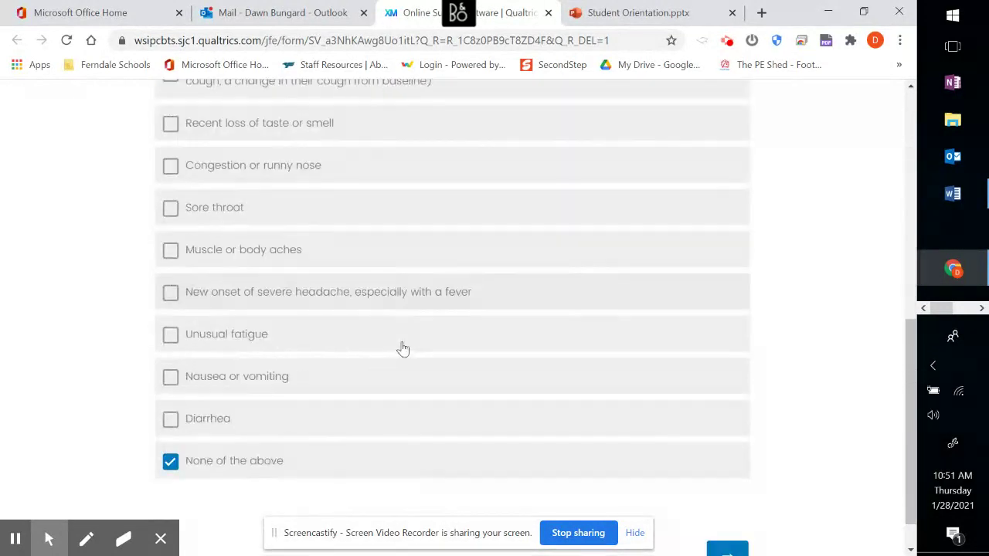
scroll(402, 348, up, 5)
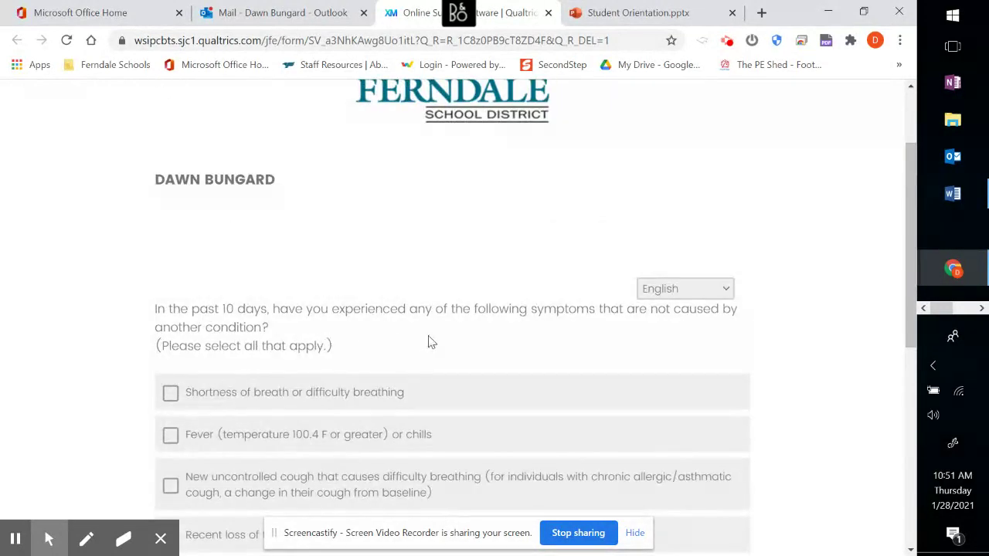
scroll(431, 342, down, 3)
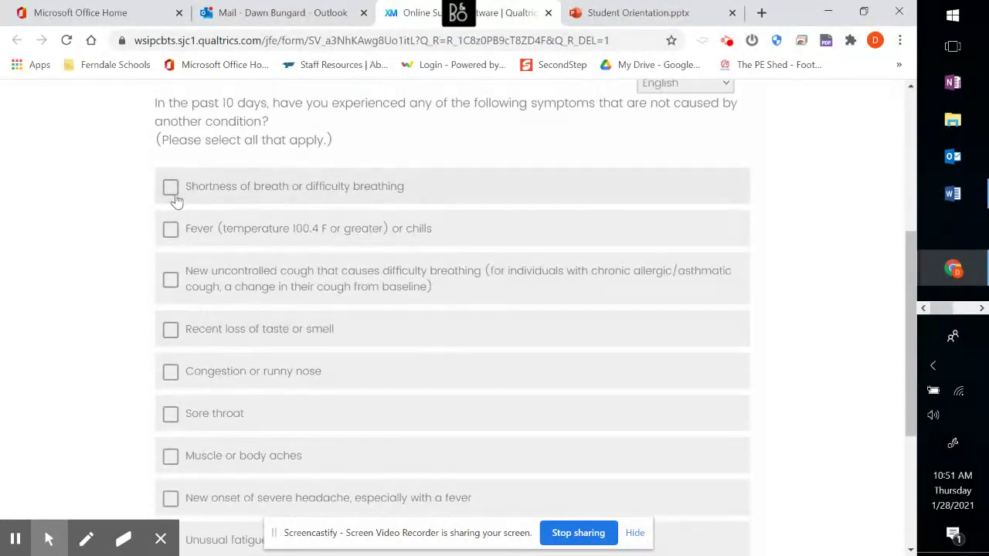
scroll(98, 351, down, 3)
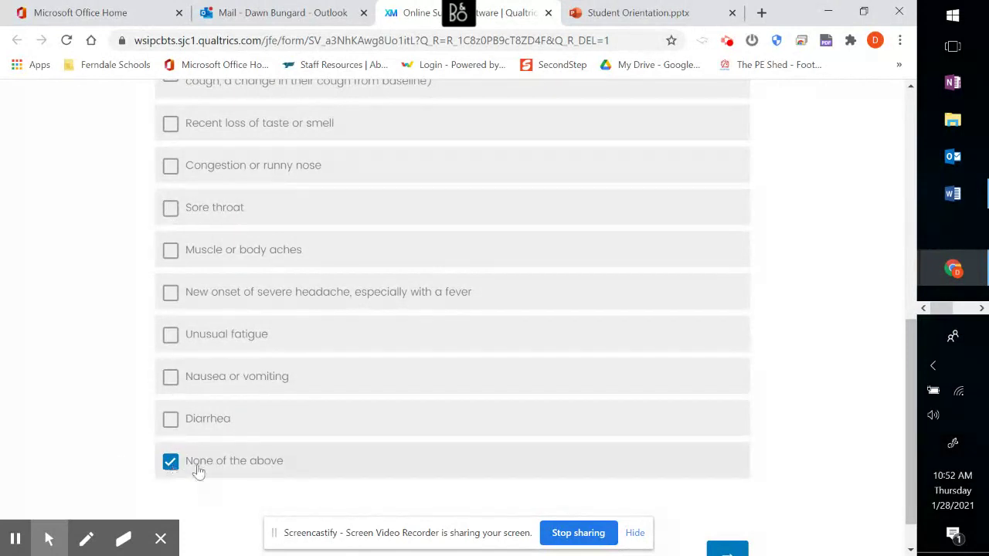
click(726, 550)
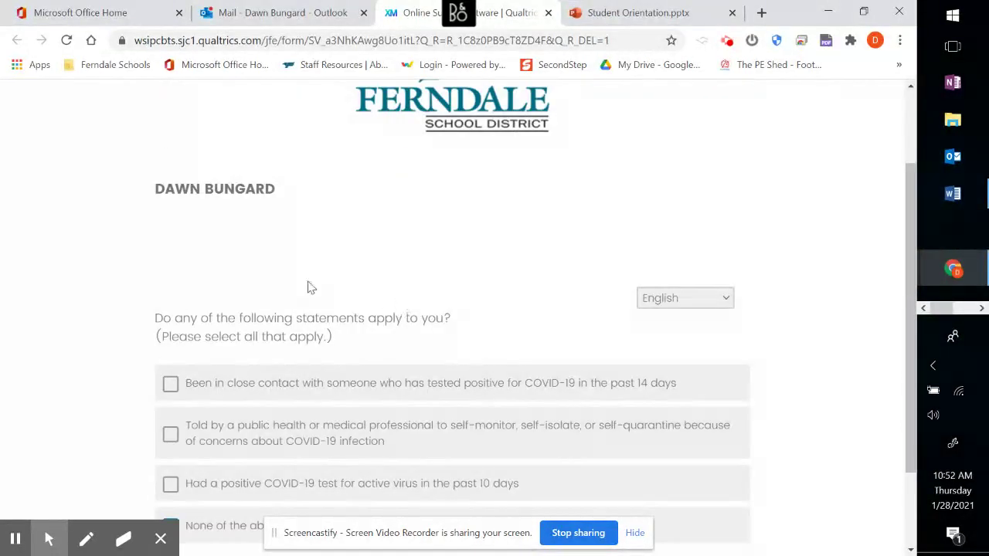
Answer None of the above to the COVID-19 exposure statements and submit the check
scroll(98, 280, down, 2)
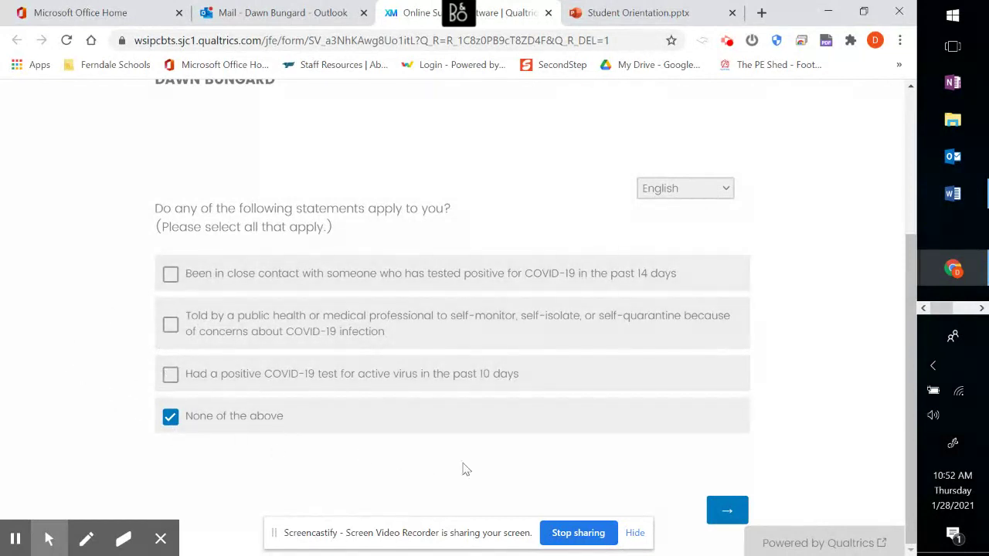
click(721, 516)
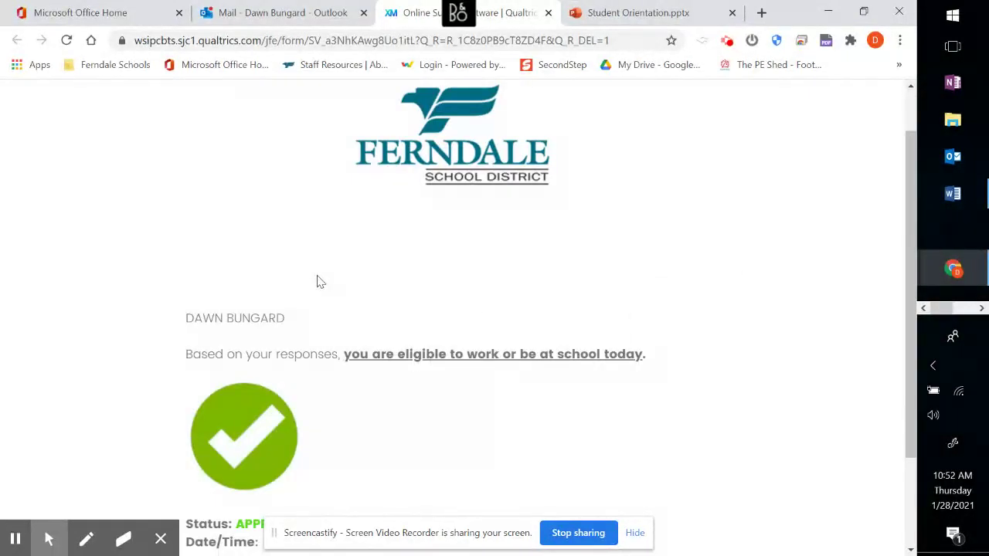
Scroll the result page to review the APPROVED status dated Thursday, January 28th 10:52 AM
scroll(320, 280, down, 1)
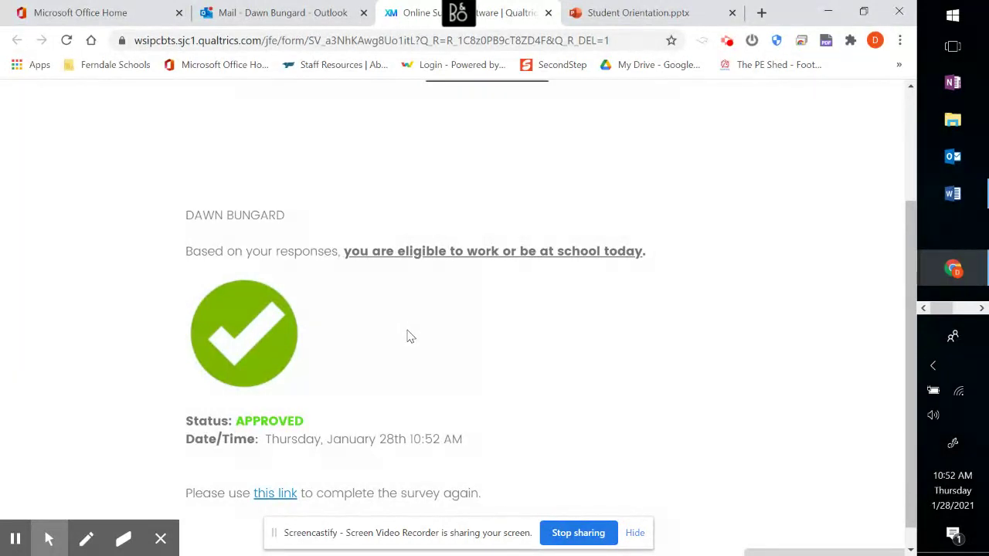
scroll(410, 336, down, 1)
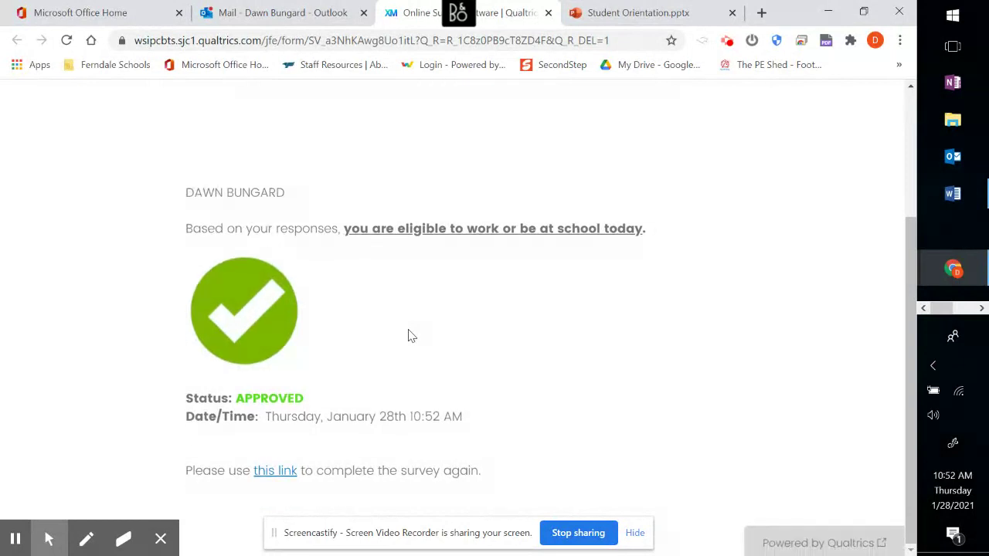